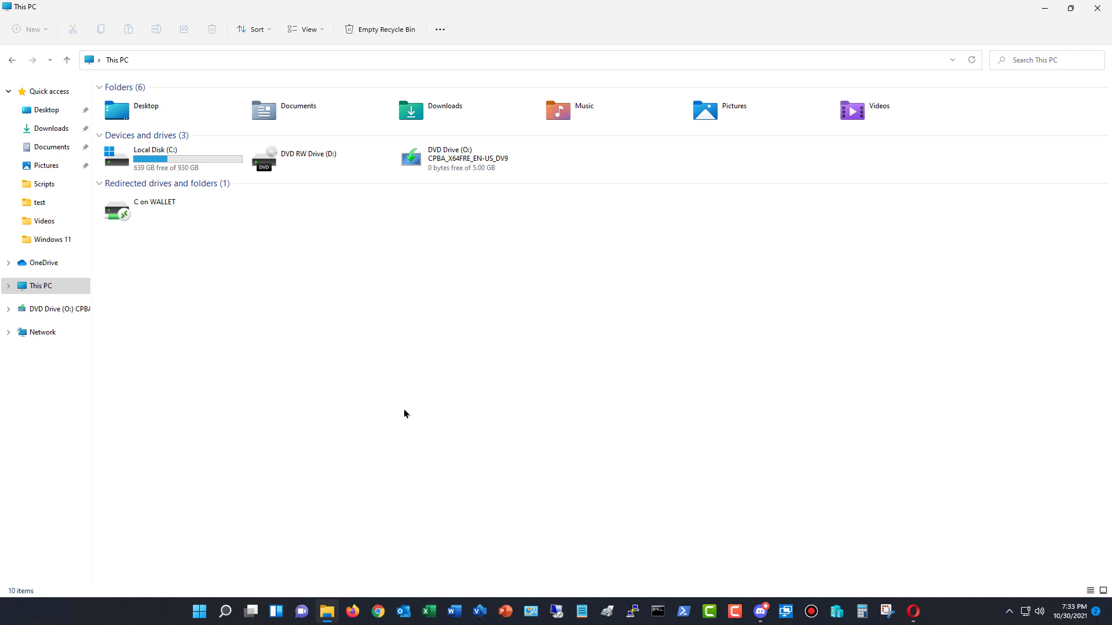
Search Windows for 'control panel' and open Control Panel
{"action": "left_click", "coordinate": [225, 611]}
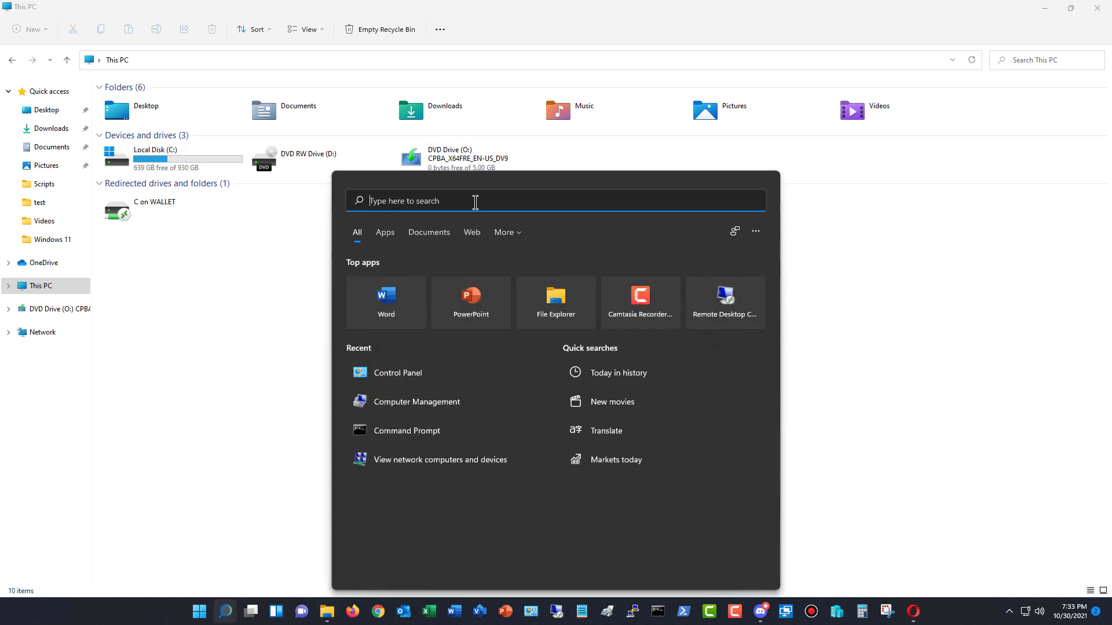
{"action": "type", "text": "control panel"}
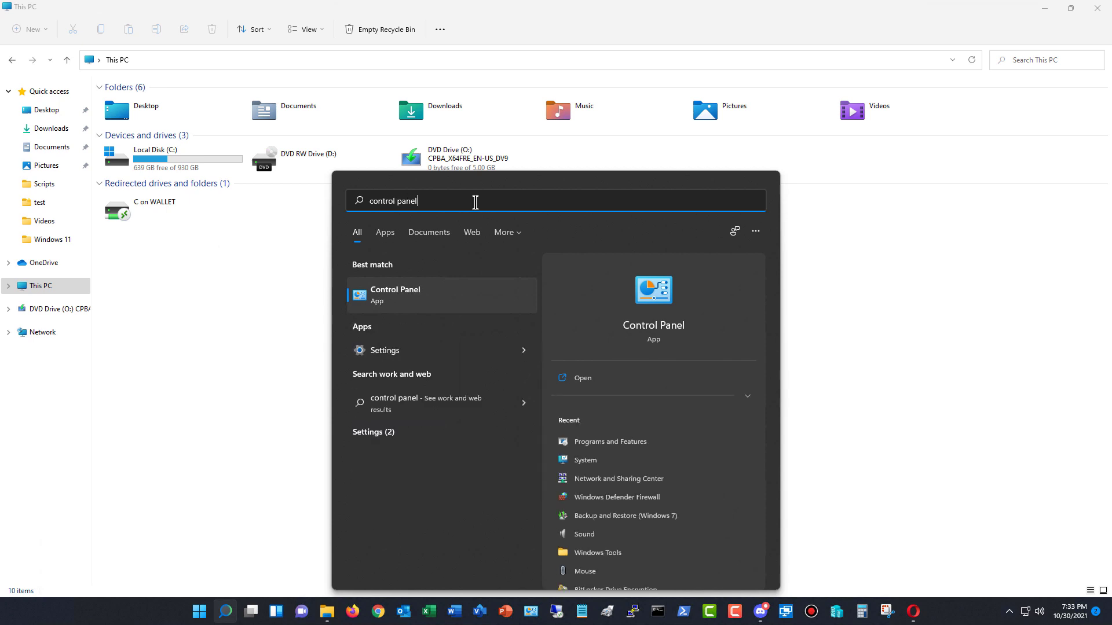
{"action": "left_click", "coordinate": [575, 382]}
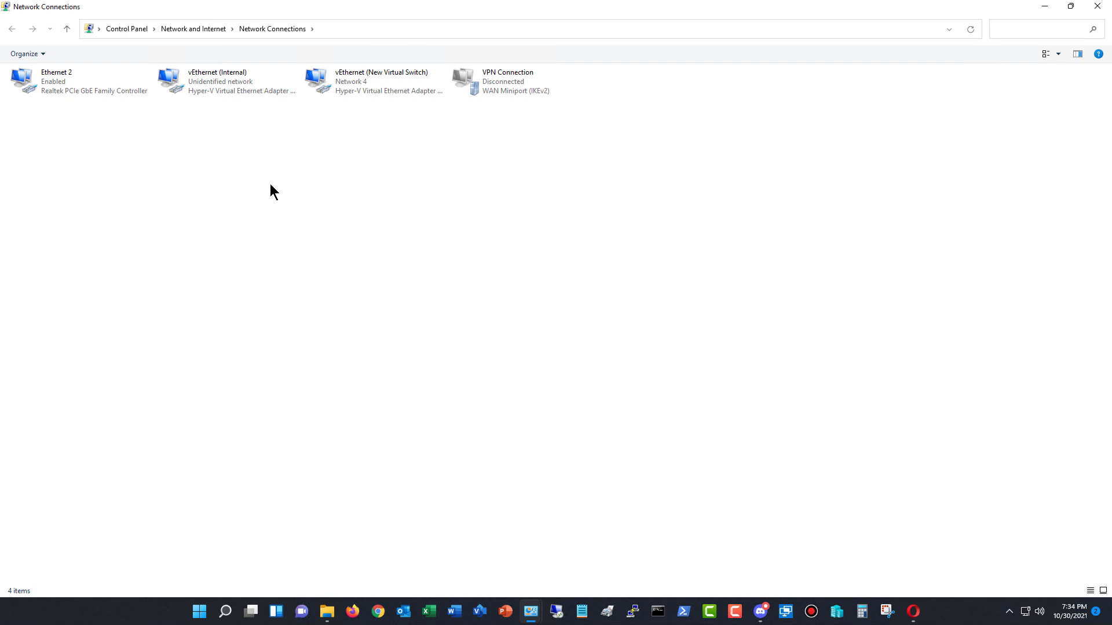
Select the vEthernet (New Virtual Switch) adapter and bring up its context menu
{"action": "left_click", "coordinate": [346, 95]}
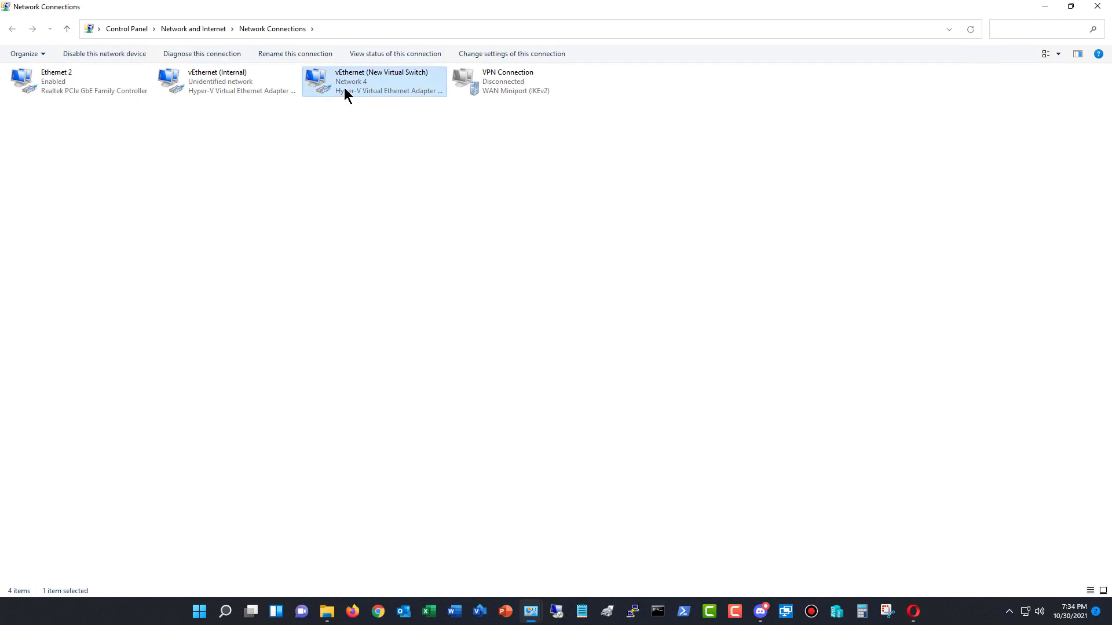
{"action": "right_click", "coordinate": [345, 92]}
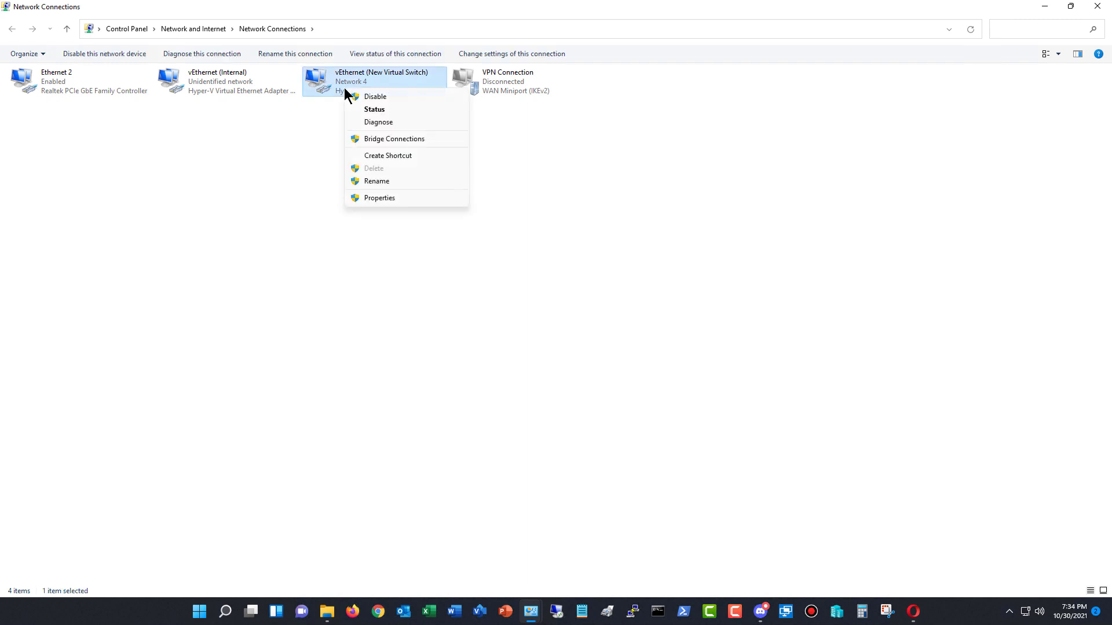
Share the Internet connection via vEthernet (New Virtual Switch), allowing connections but not control
{"action": "left_click", "coordinate": [371, 200]}
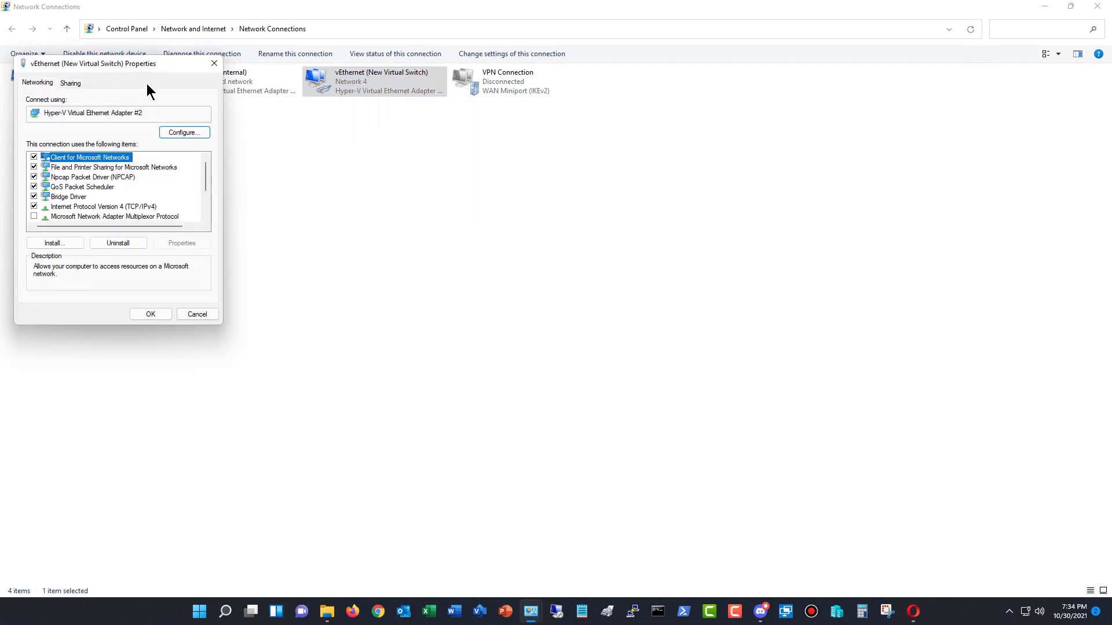
{"action": "left_click_drag", "start_coordinate": [155, 65], "coordinate": [497, 66]}
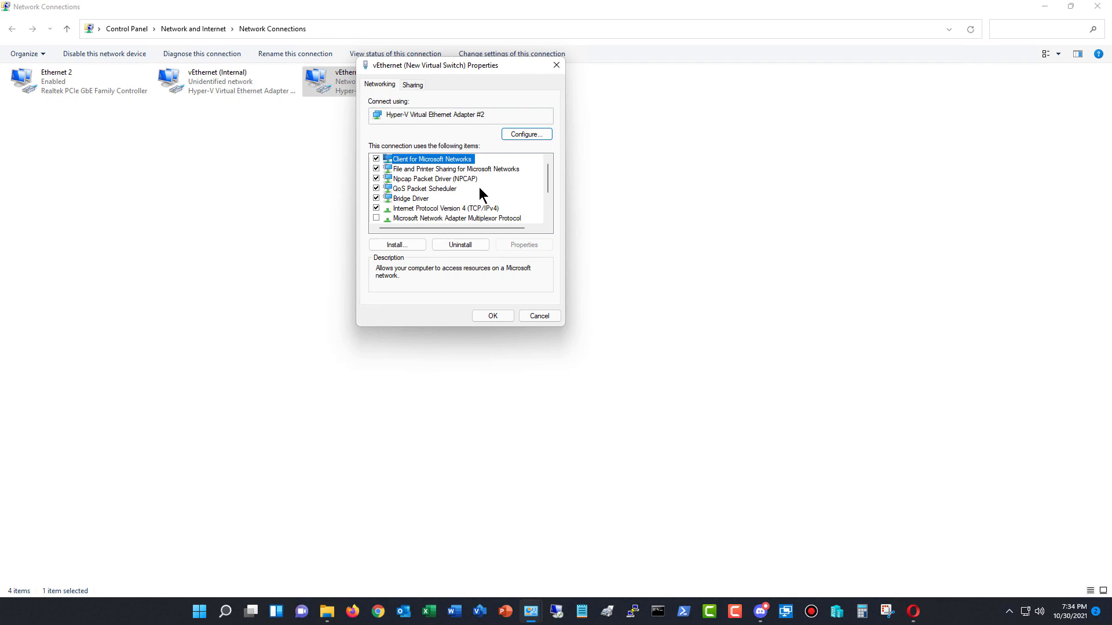
{"action": "key", "text": "Down"}
{"action": "key", "text": "Down"}
{"action": "key", "text": "Down"}
{"action": "key", "text": "Down"}
{"action": "key", "text": "Down"}
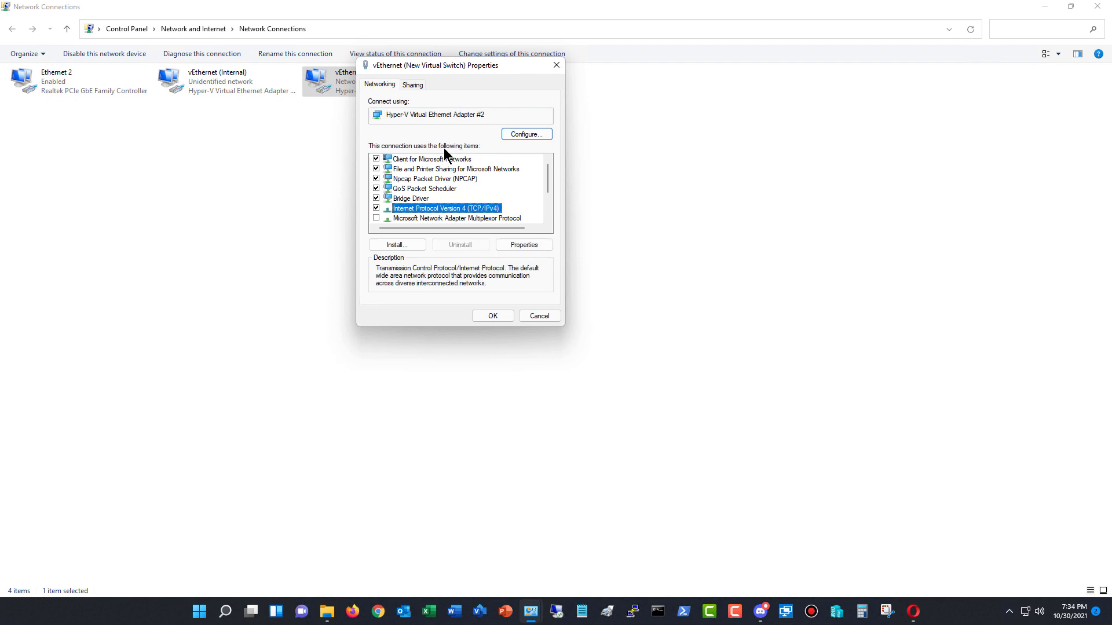
{"action": "left_click", "coordinate": [412, 84]}
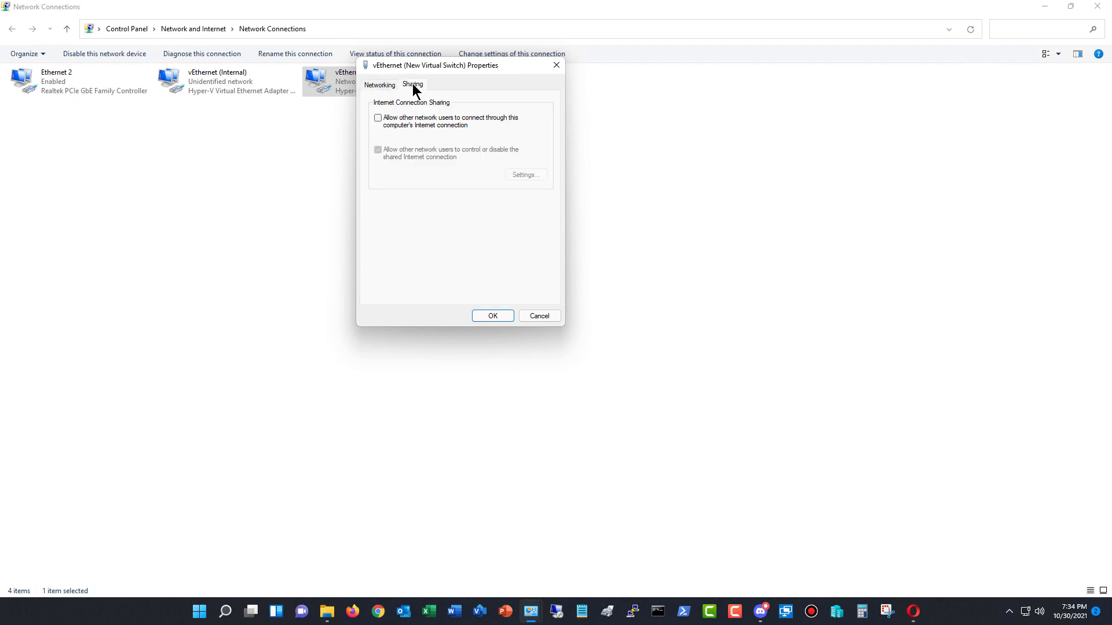
{"action": "left_click", "coordinate": [378, 118]}
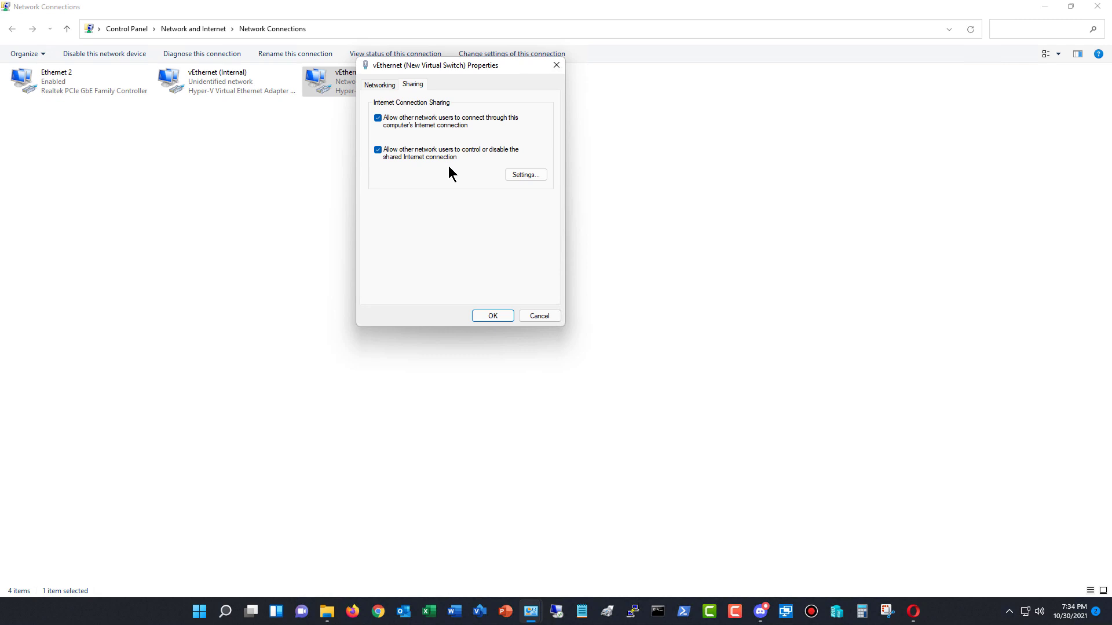
{"action": "key", "text": "Tab"}
{"action": "key", "text": "Tab"}
{"action": "left_click", "coordinate": [379, 150]}
{"action": "left_click", "coordinate": [492, 318]}
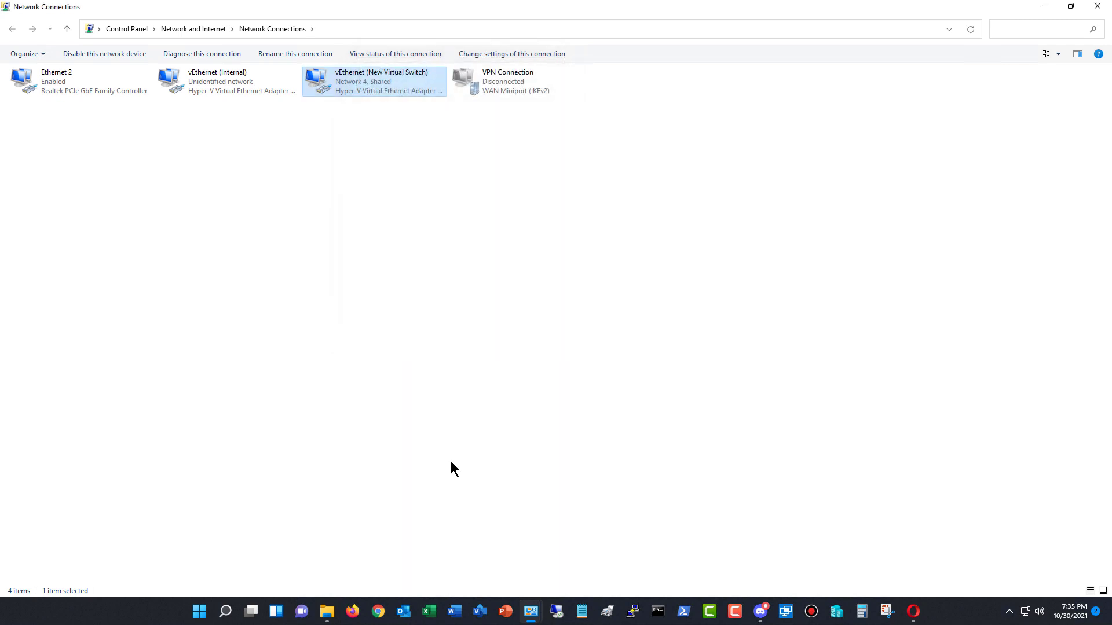
Run ipconfig in Command Prompt and highlight the New Virtual Switch address 192.168.1.2
{"action": "left_click", "coordinate": [658, 612]}
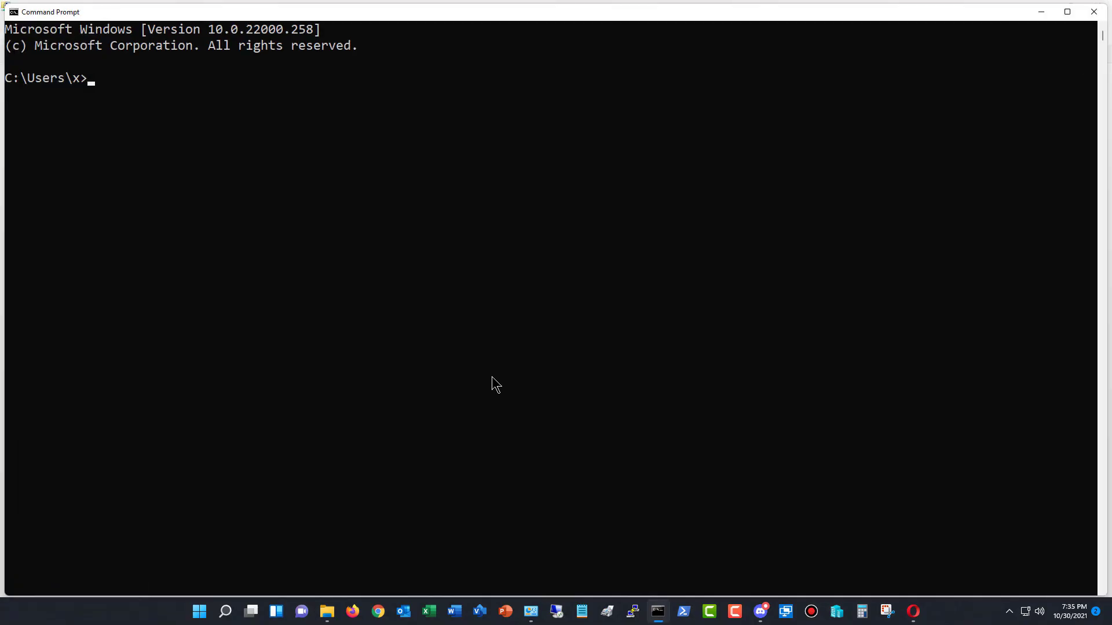
{"action": "type", "text": "ipconfig"}
{"action": "key", "text": "Return"}
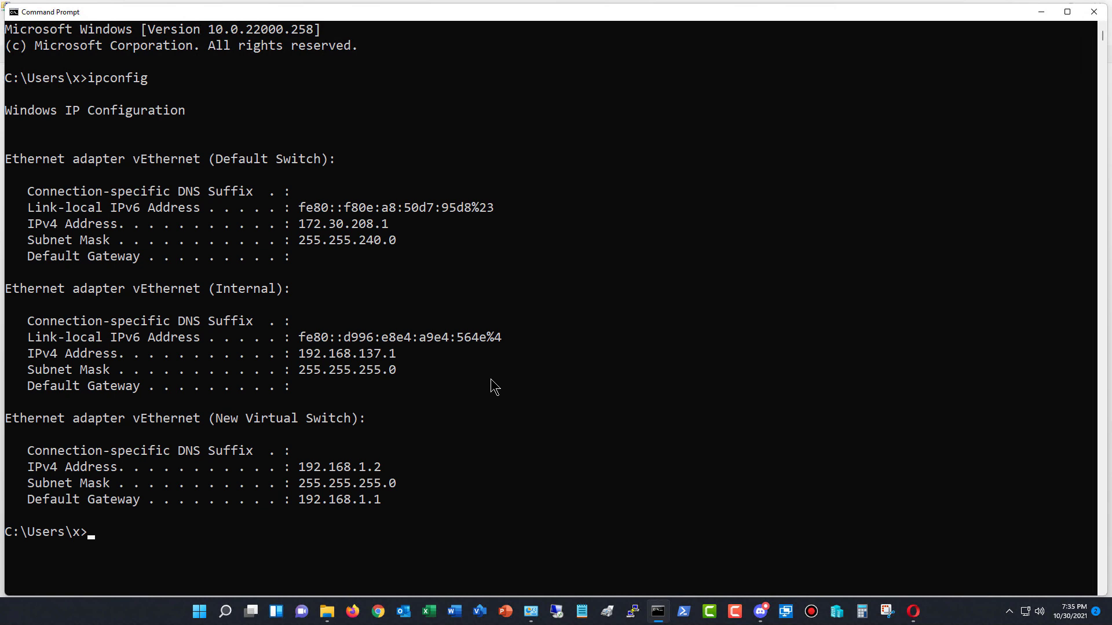
{"action": "left_click_drag", "start_coordinate": [303, 468], "coordinate": [404, 470]}
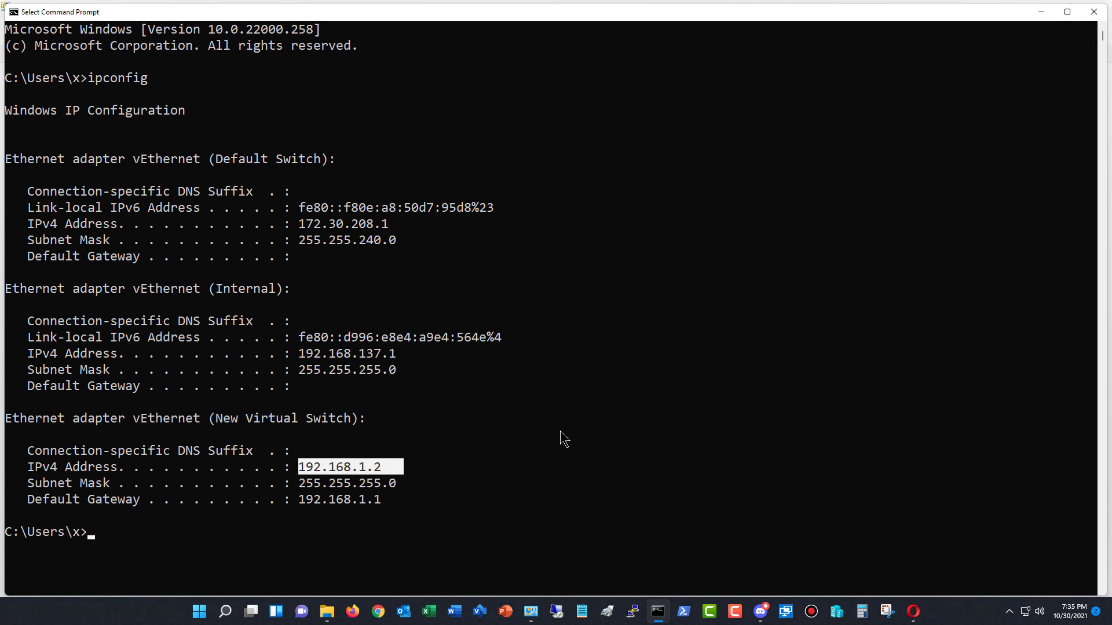
{"action": "left_click", "coordinate": [559, 431]}
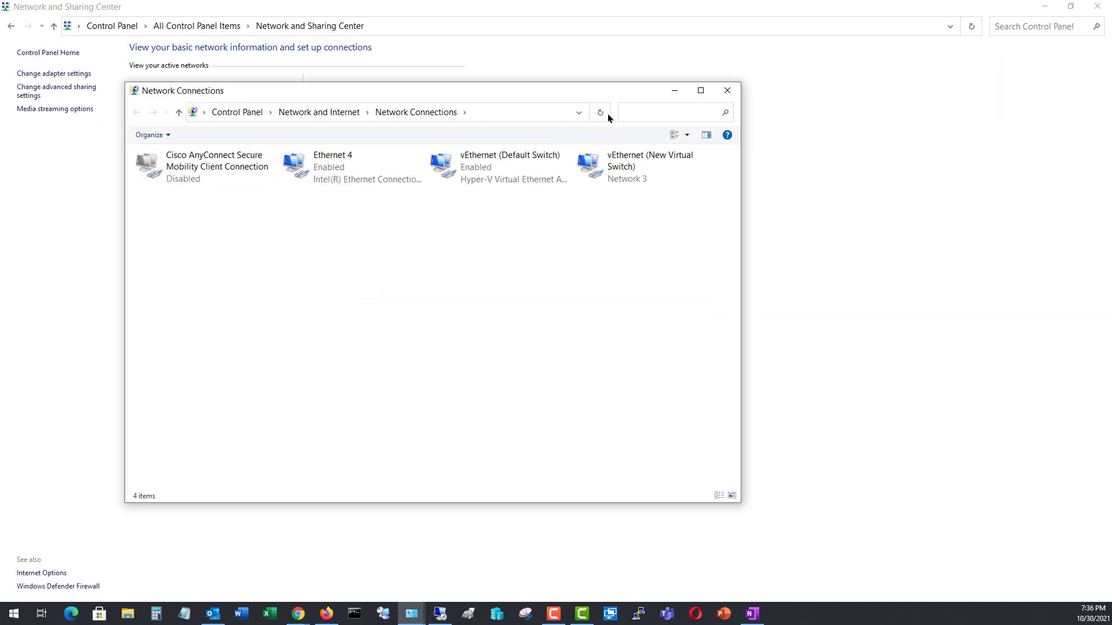
From Change adapter settings, open the vEthernet (Default Switch) Properties dialog
{"action": "left_click", "coordinate": [703, 91]}
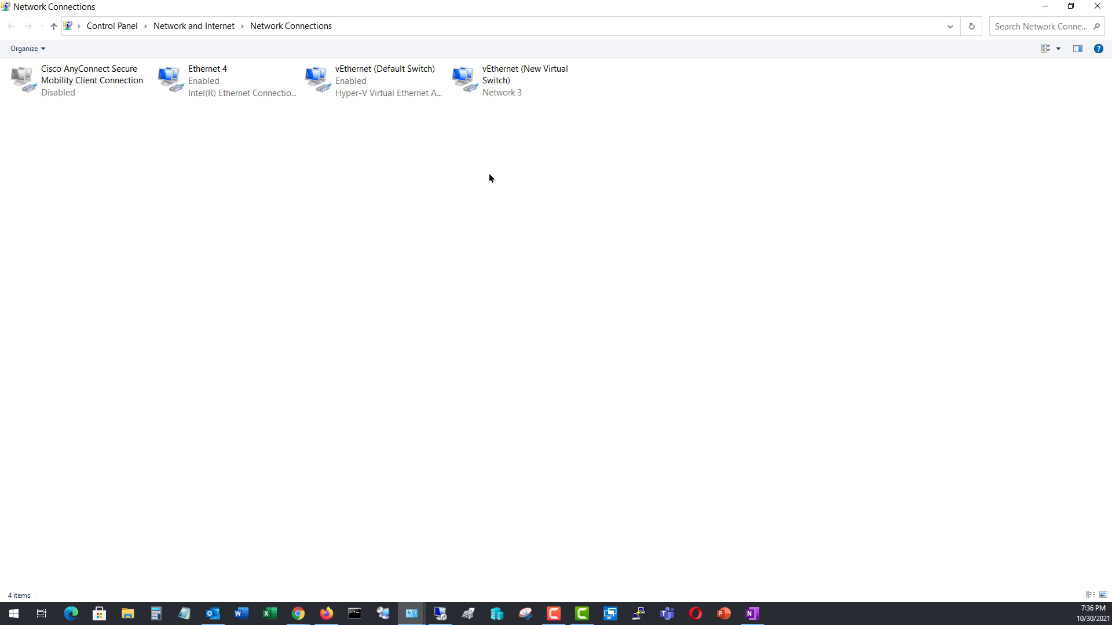
{"action": "right_click", "coordinate": [383, 96]}
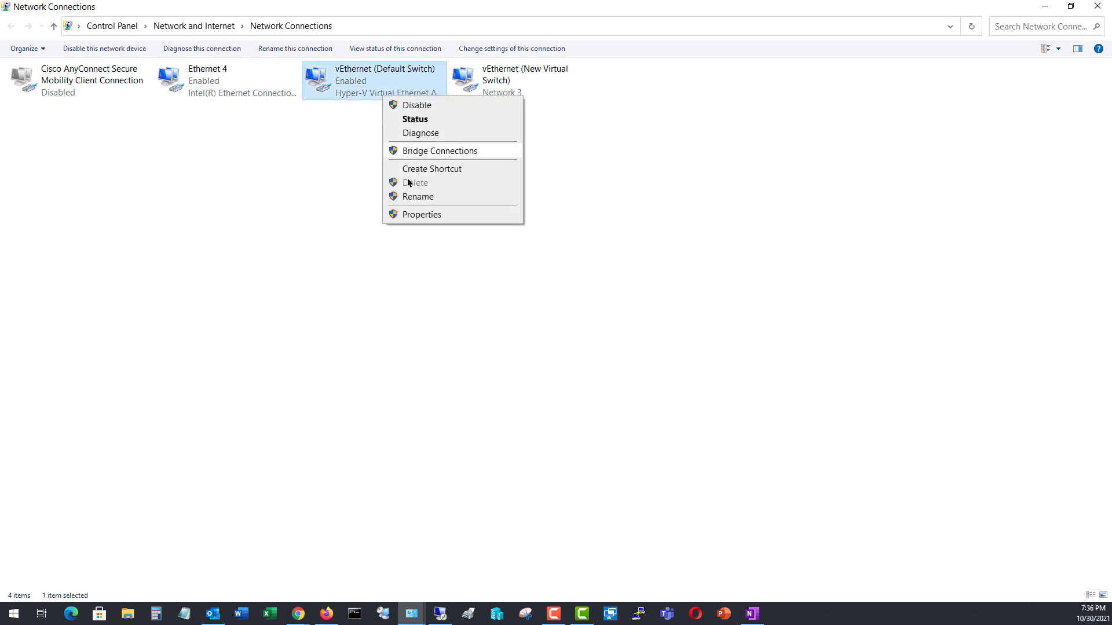
{"action": "left_click", "coordinate": [421, 215]}
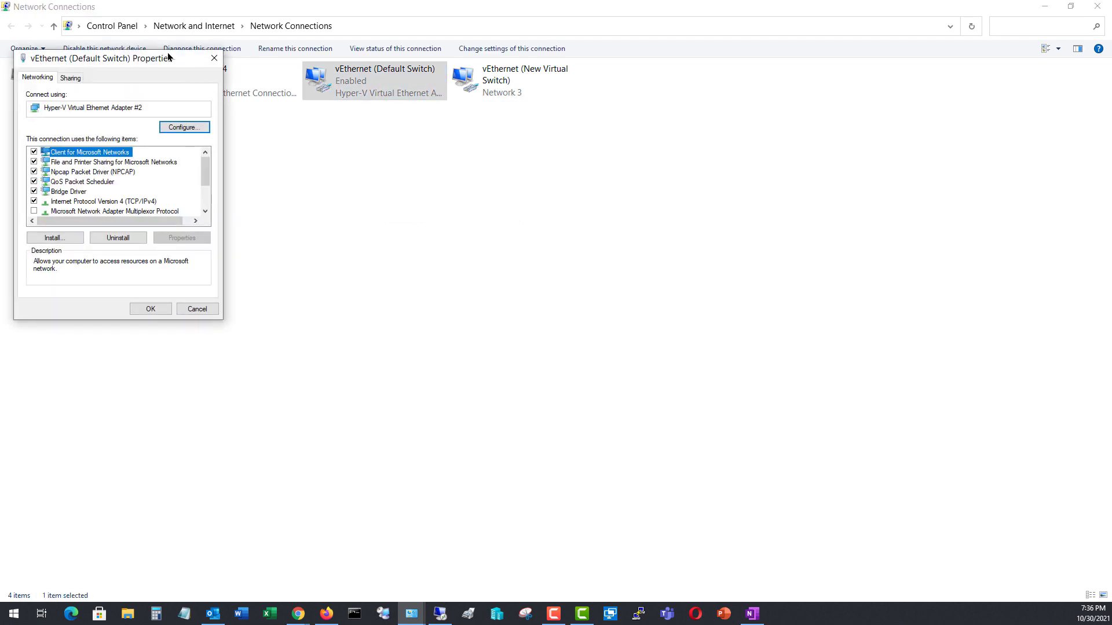
Set Default Switch's IPv4 address to 192.168.1.3 with subnet mask 255.255.255.0
{"action": "left_click_drag", "start_coordinate": [169, 57], "coordinate": [479, 80]}
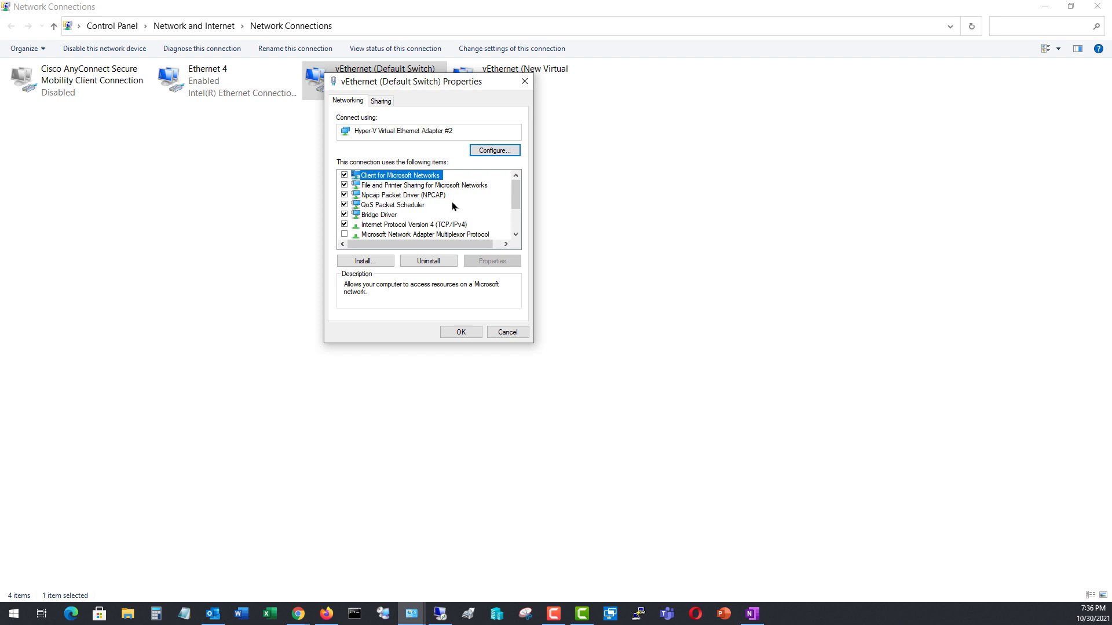
{"action": "double_click", "coordinate": [441, 225]}
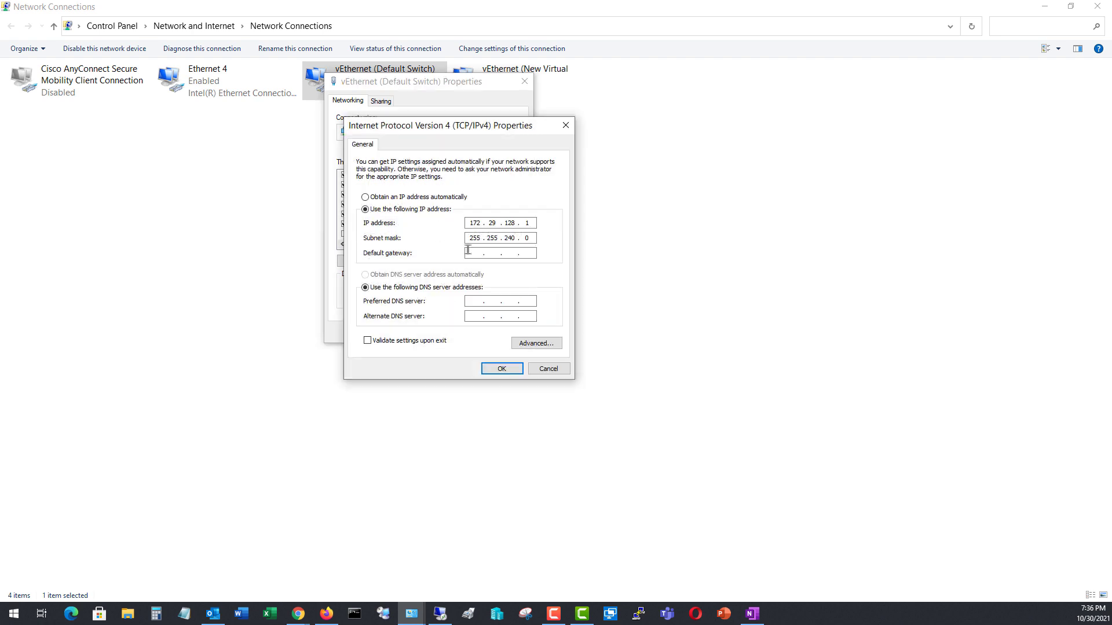
{"action": "left_click", "coordinate": [533, 223]}
{"action": "key", "text": "BackSpace"}
{"action": "key", "text": "BackSpace"}
{"action": "key", "text": "BackSpace"}
{"action": "key", "text": "BackSpace"}
{"action": "key", "text": "BackSpace"}
{"action": "key", "text": "BackSpace"}
{"action": "key", "text": "BackSpace"}
{"action": "key", "text": "BackSpace"}
{"action": "key", "text": "BackSpace"}
{"action": "type", "text": "192 . 168"}
{"action": "left_click", "coordinate": [514, 238]}
{"action": "key", "text": "BackSpace"}
{"action": "key", "text": "BackSpace"}
{"action": "key", "text": "BackSpace"}
{"action": "type", "text": "255"}
Enter default gateway 192.168.1.2 and preferred DNS 8.8.8.8, then save
{"action": "left_click", "coordinate": [476, 253]}
{"action": "type", "text": "192168"}
{"action": "left_click", "coordinate": [471, 299]}
{"action": "type", "text": "8.8.8.8"}
{"action": "left_click", "coordinate": [501, 368]}
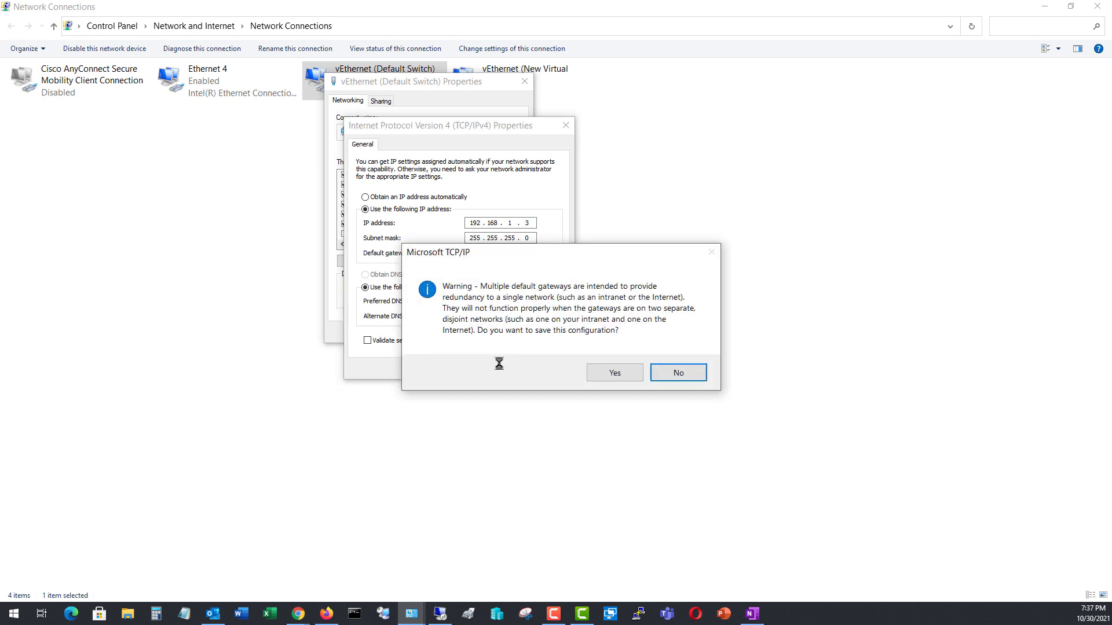
Accept the multiple-gateway warning and clear the New Virtual Switch's IPv4 default gateway
{"action": "left_click", "coordinate": [613, 374]}
{"action": "left_click", "coordinate": [465, 332]}
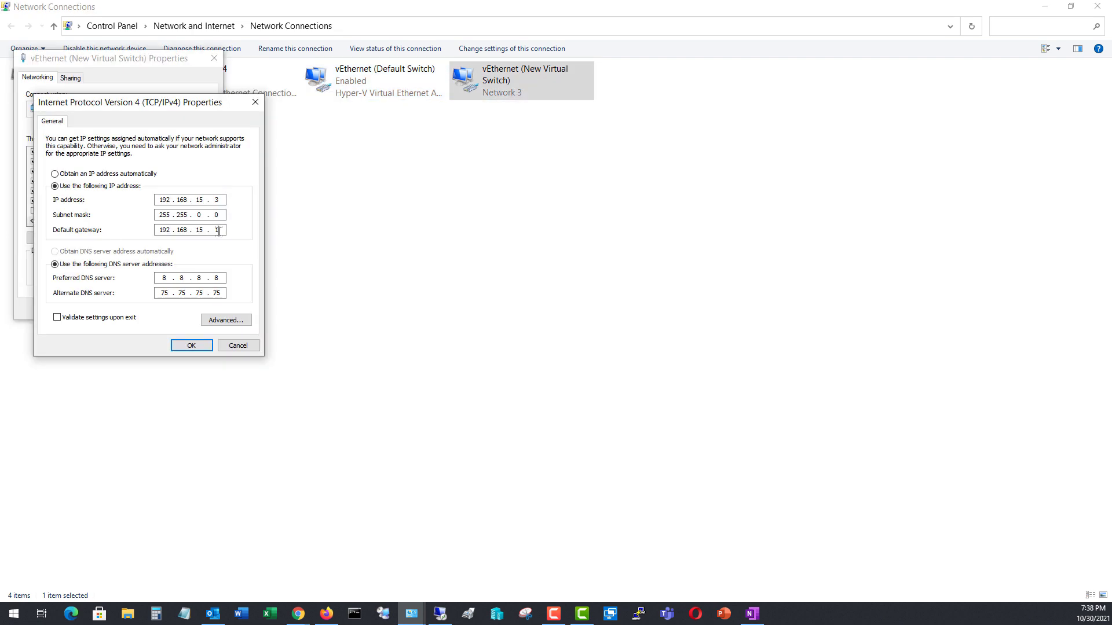
{"action": "key", "text": "BackSpace"}
{"action": "key", "text": "BackSpace"}
{"action": "key", "text": "BackSpace"}
{"action": "key", "text": "BackSpace"}
{"action": "key", "text": "BackSpace"}
{"action": "key", "text": "BackSpace"}
{"action": "key", "text": "BackSpace"}
{"action": "key", "text": "BackSpace"}
{"action": "type", "text": "1"}
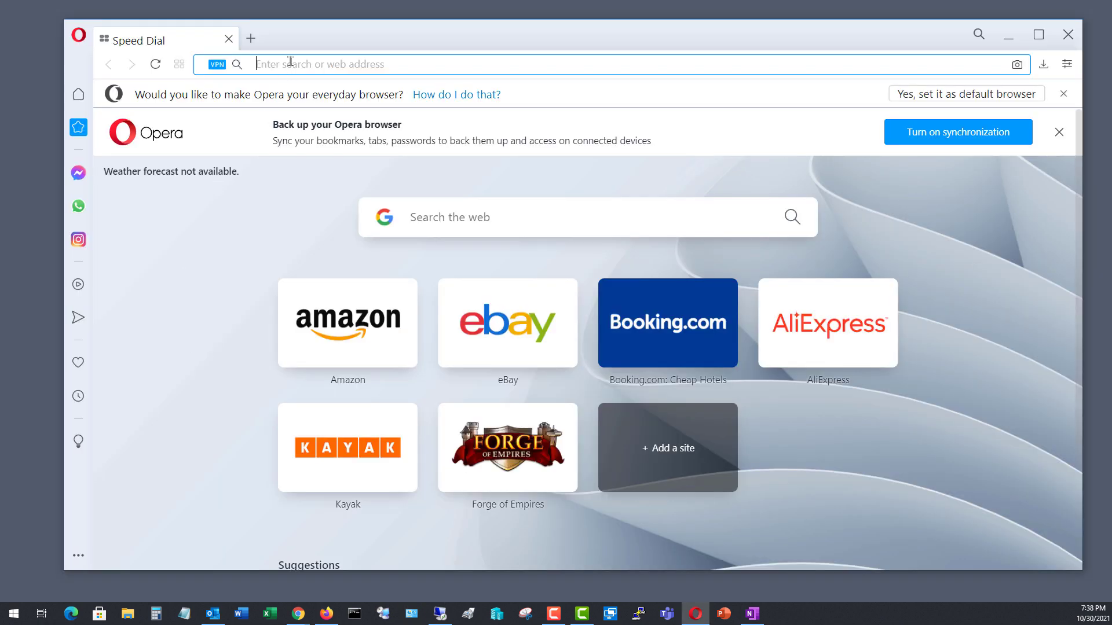
Load cnn.com in Opera, then quit the browser
{"action": "type", "text": "cnn"}
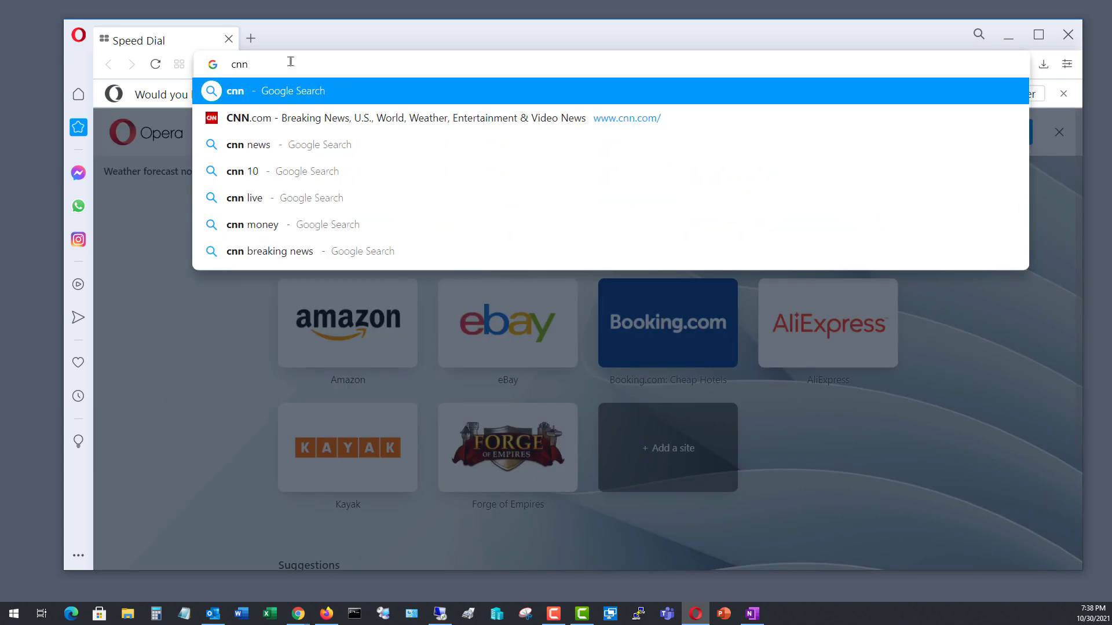
{"action": "type", "text": ".com"}
{"action": "key", "text": "Return"}
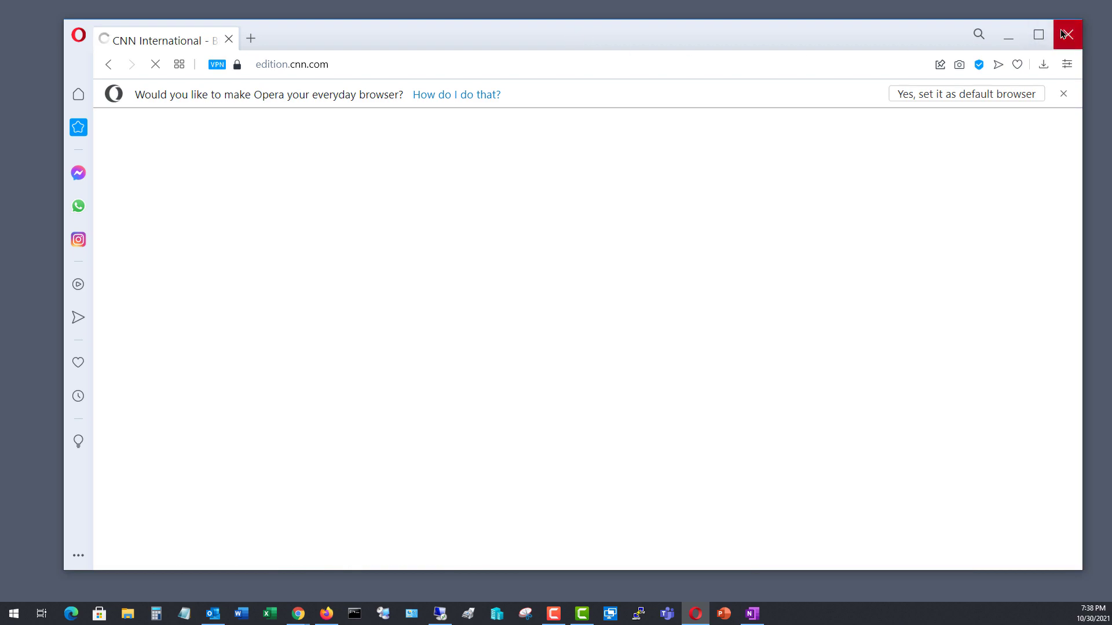
{"action": "left_click", "coordinate": [1066, 35]}
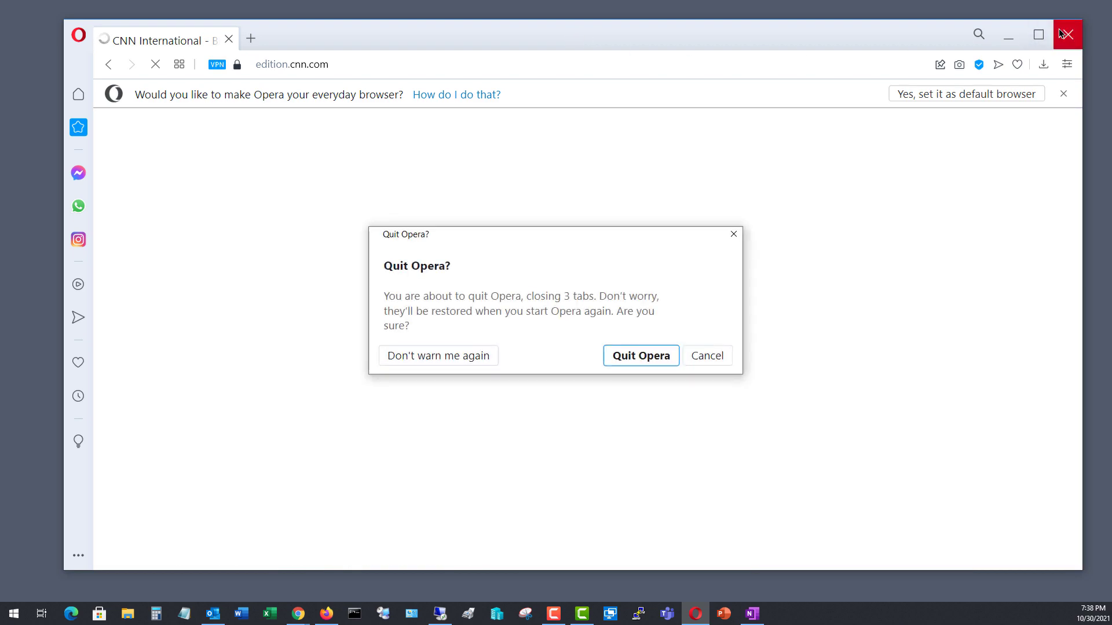
{"action": "left_click", "coordinate": [643, 356]}
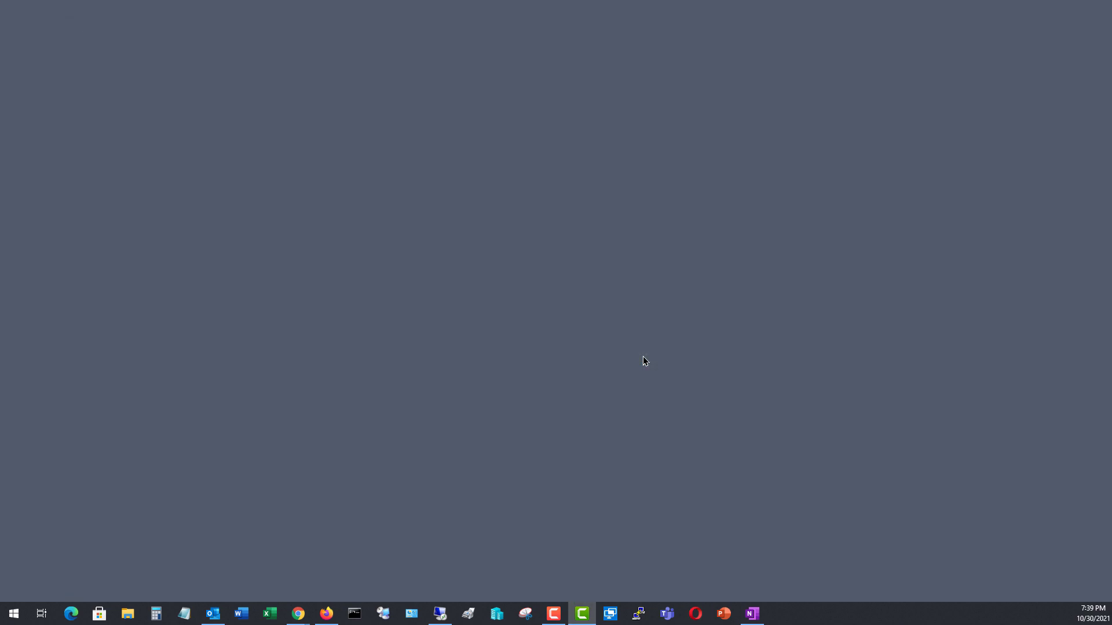